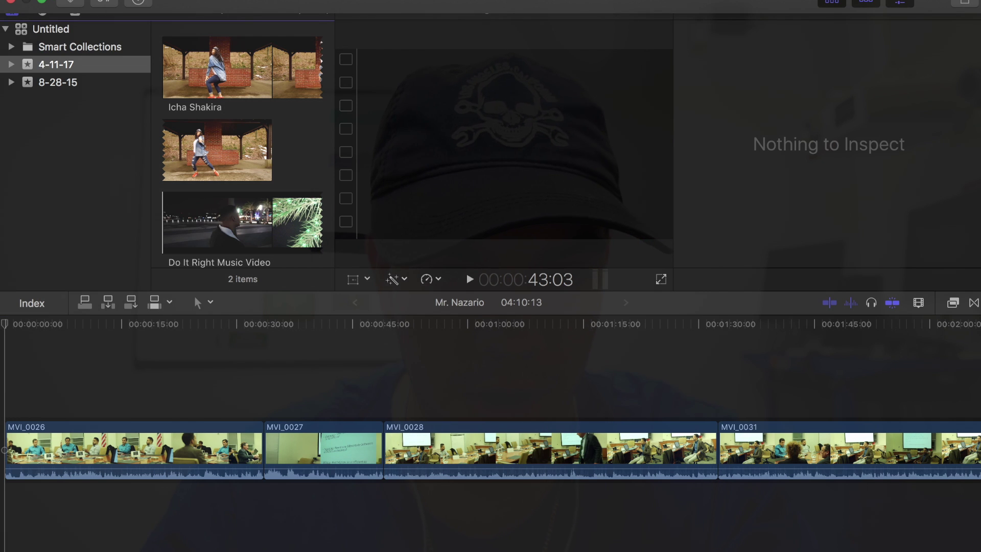
Open the File menu to reach the New project, event and library options
{"action": "left_click", "coordinate": [128, 0]}
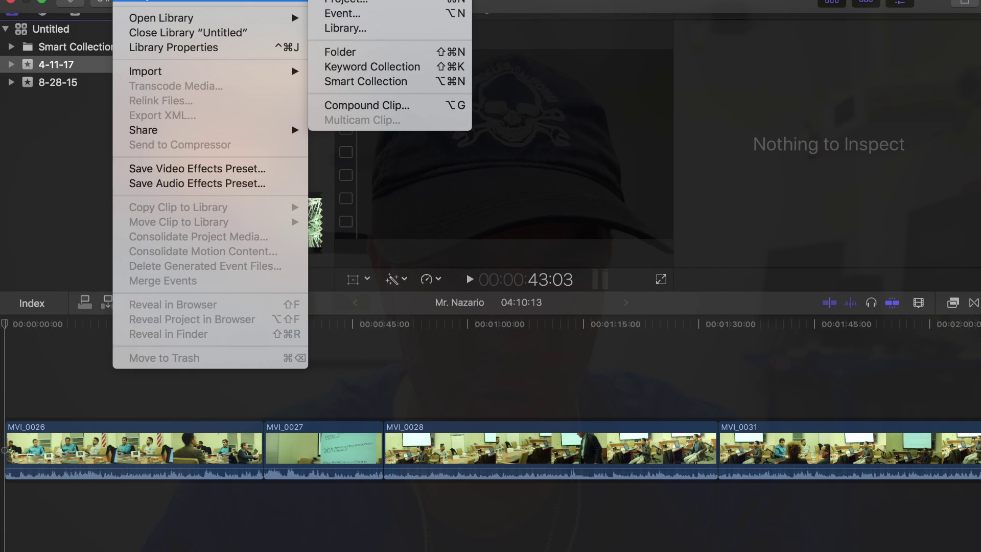
Start a new project with a custom 1080×1920 vertical format at 23.98p
{"action": "left_click", "coordinate": [346, 1]}
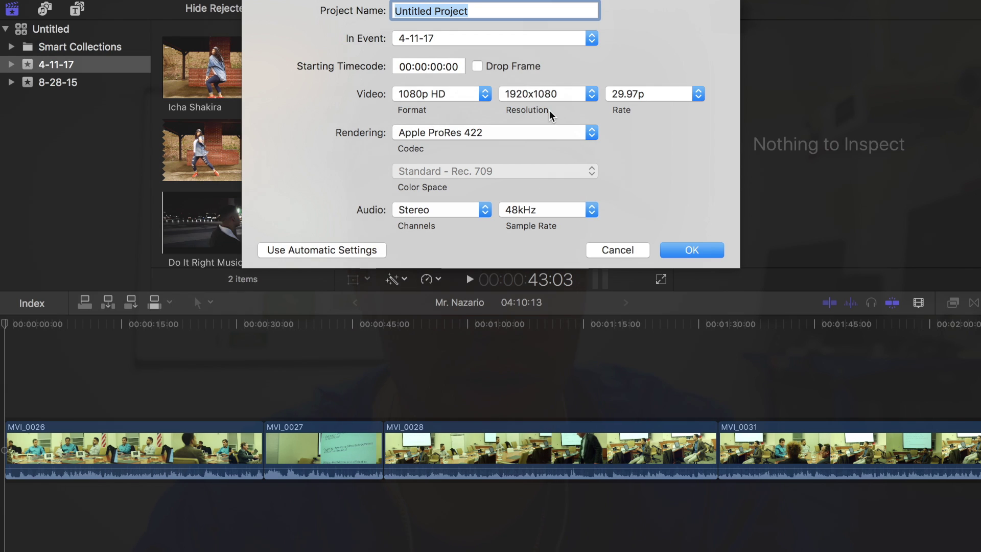
{"action": "left_click", "coordinate": [702, 91]}
{"action": "left_click", "coordinate": [668, 68]}
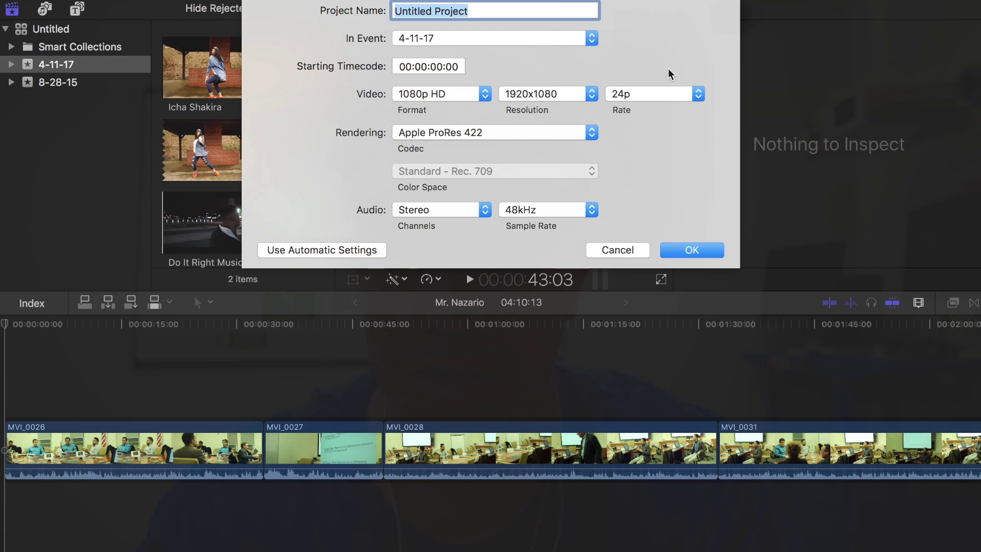
{"action": "left_click", "coordinate": [454, 90]}
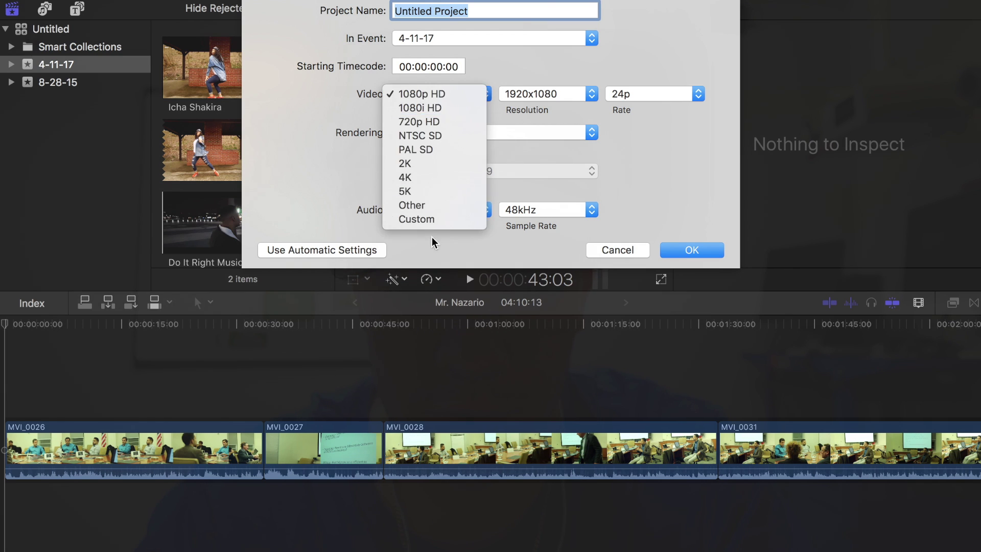
{"action": "left_click", "coordinate": [431, 221]}
{"action": "double_click", "coordinate": [517, 94]}
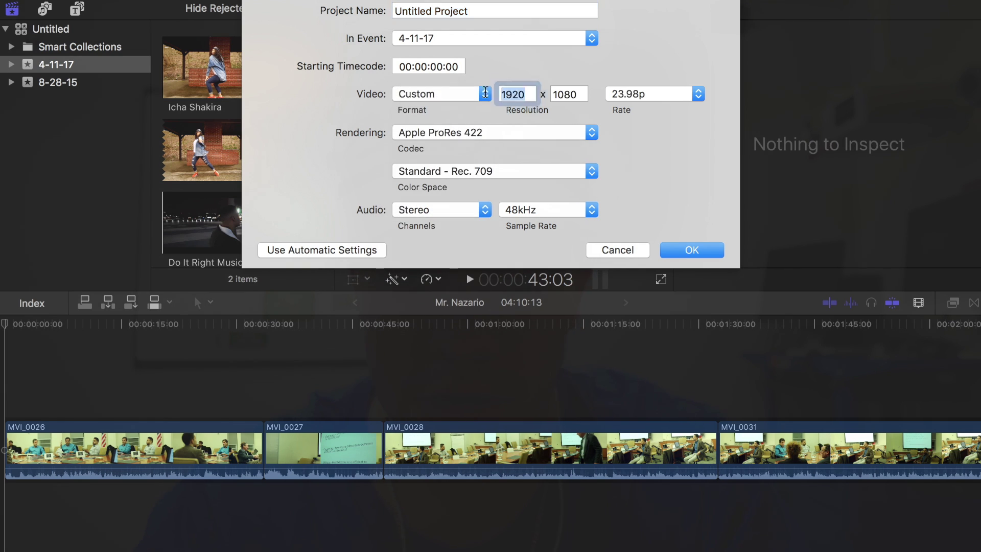
{"action": "type", "text": "1080"}
{"action": "key", "text": "Tab"}
{"action": "type", "text": "1"}
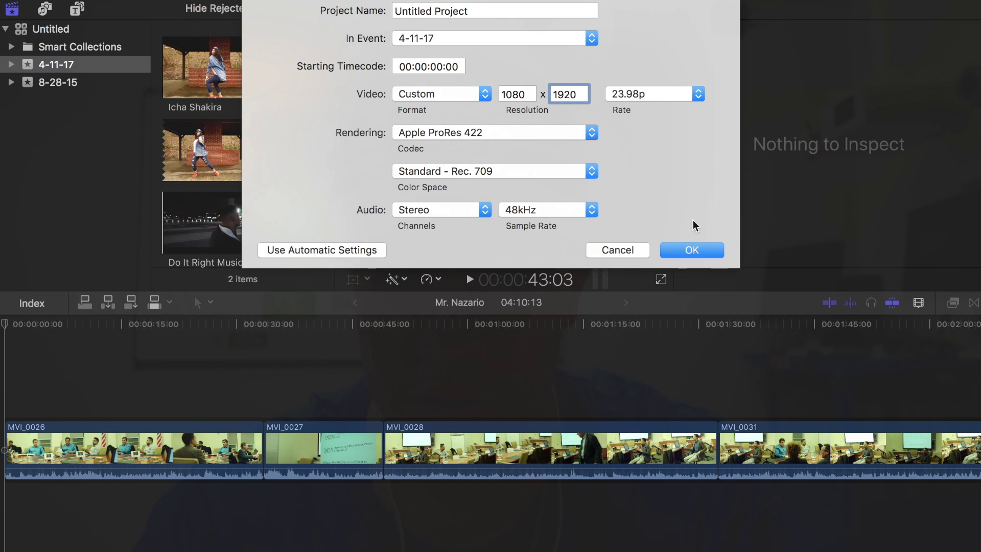
Create the project and name it 'Instagram Stories'
{"action": "left_click", "coordinate": [677, 250]}
{"action": "left_click", "coordinate": [289, 68]}
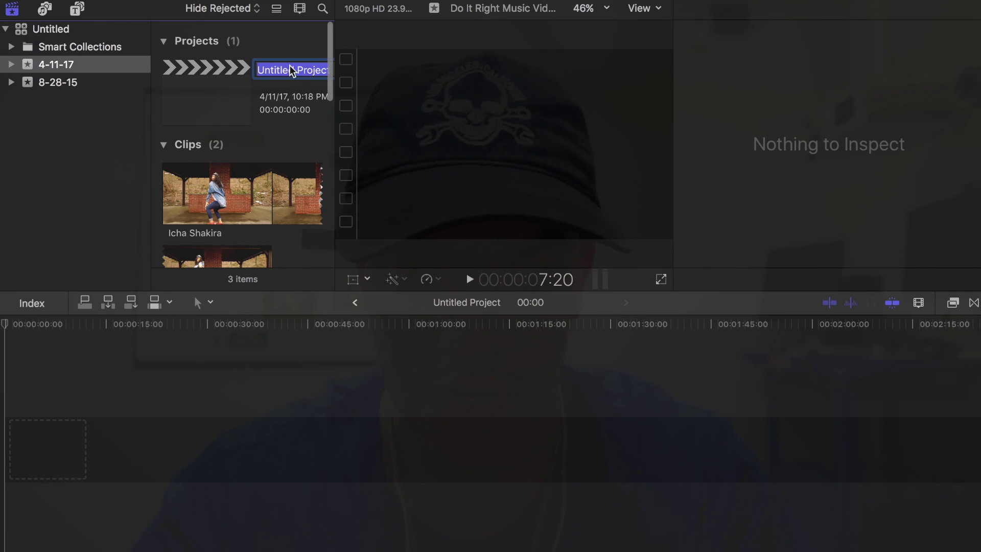
{"action": "type", "text": "Instagram St"}
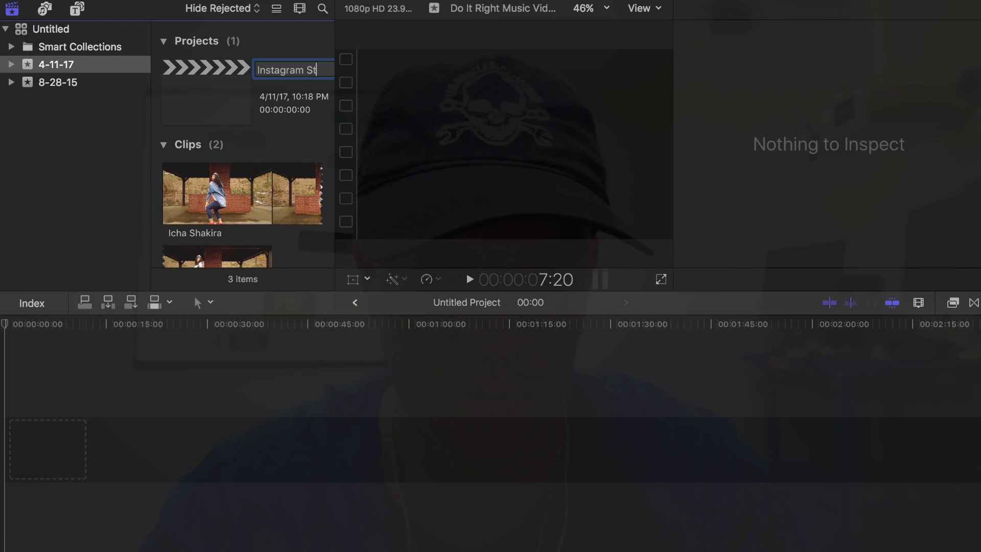
{"action": "type", "text": "ories"}
Place the Icha Shakira clip in the timeline and zoom the timeline to fit it
{"action": "left_click", "coordinate": [179, 175]}
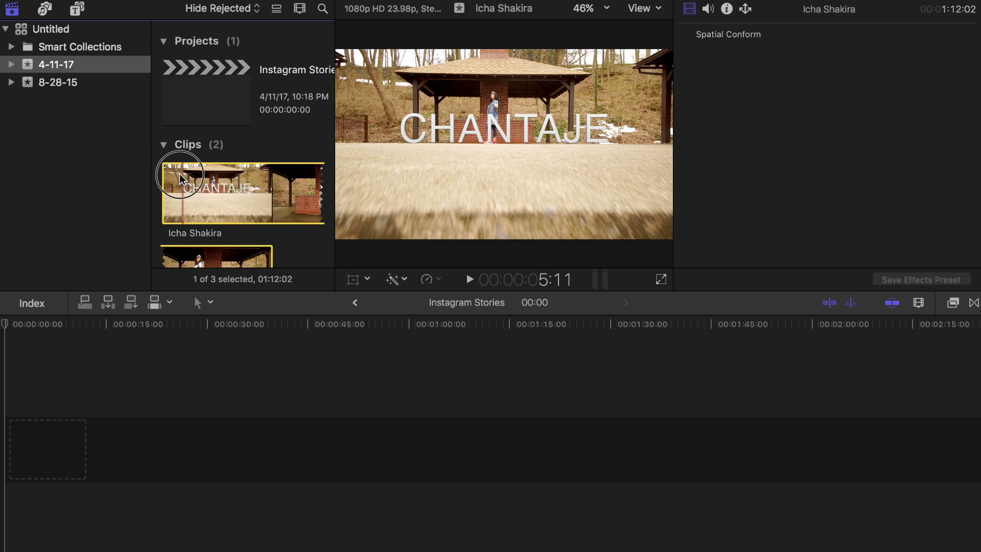
{"action": "left_click_drag", "start_coordinate": [179, 174], "coordinate": [51, 412]}
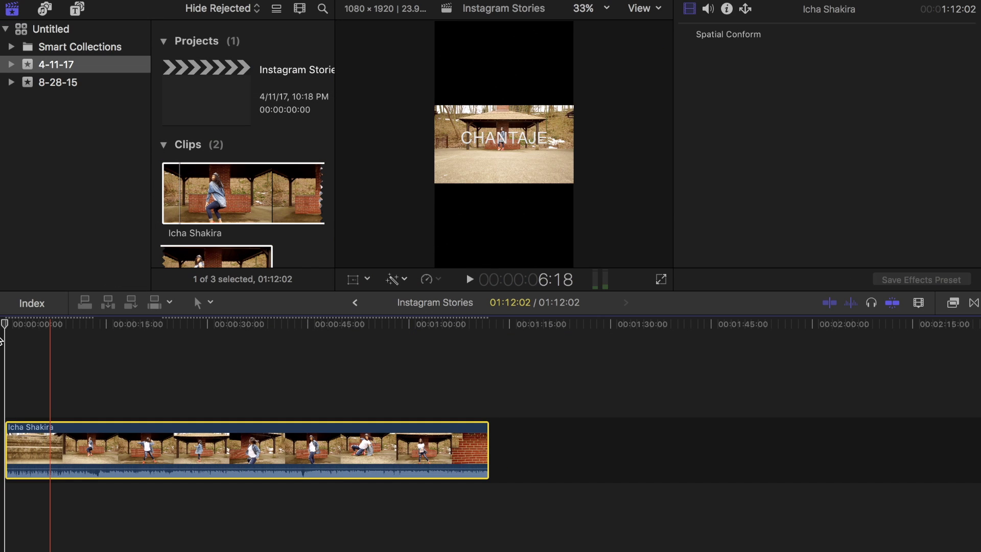
{"action": "key", "text": "super+equal"}
{"action": "key", "text": "super+equal"}
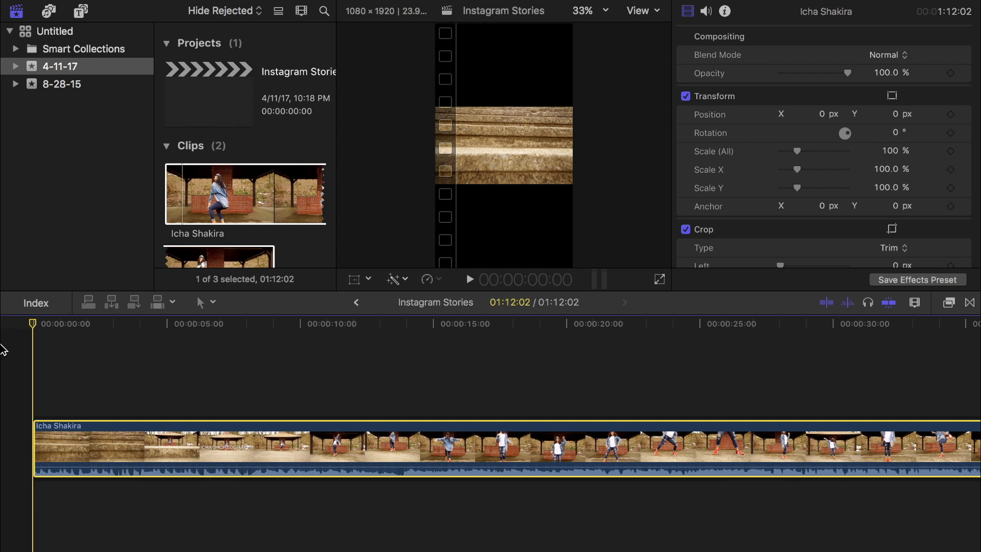
Scale the Icha Shakira clip to 400% in the Video Inspector
{"action": "left_click", "coordinate": [171, 331]}
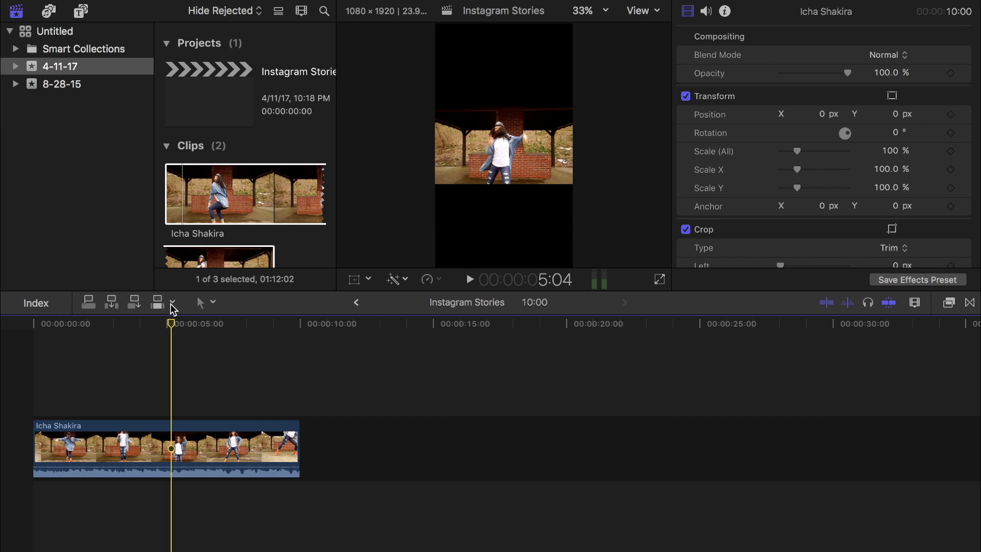
{"action": "left_click", "coordinate": [162, 430]}
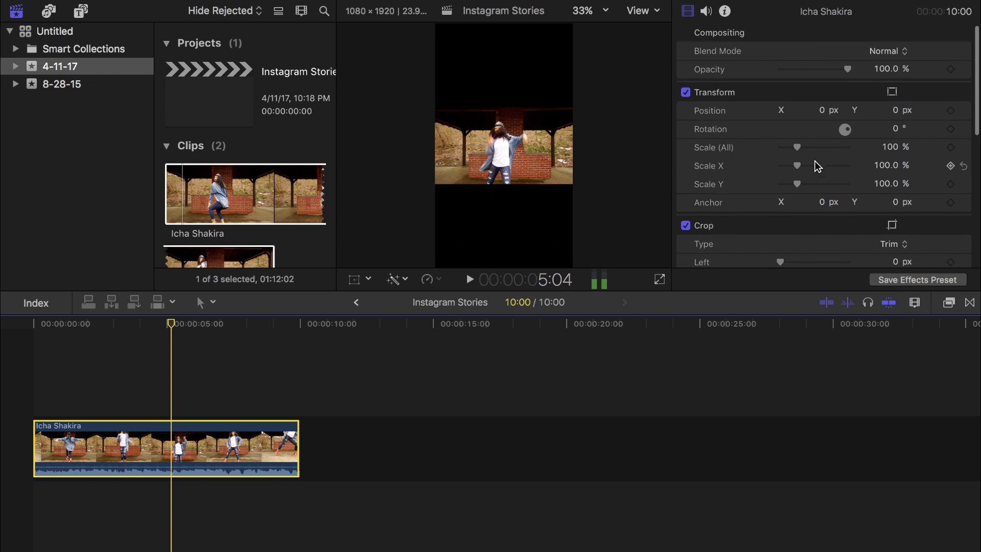
{"action": "scroll", "coordinate": [814, 160], "scroll_direction": "down", "scroll_amount": 1}
{"action": "left_click", "coordinate": [795, 131]}
{"action": "left_click_drag", "start_coordinate": [796, 131], "coordinate": [864, 137]}
Enable the viewer's transform handles and scrub to about one second to check framing
{"action": "left_click", "coordinate": [43, 331]}
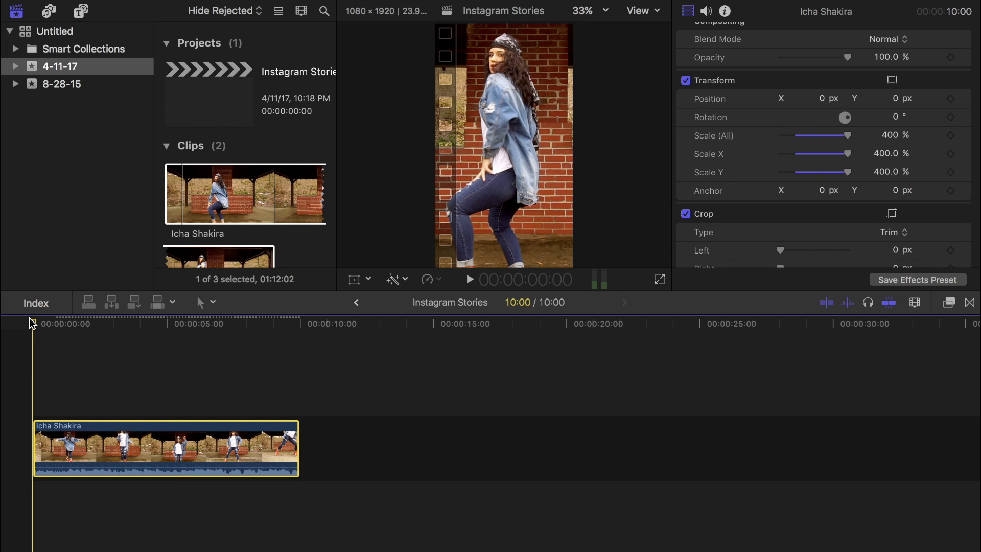
{"action": "left_click", "coordinate": [354, 279]}
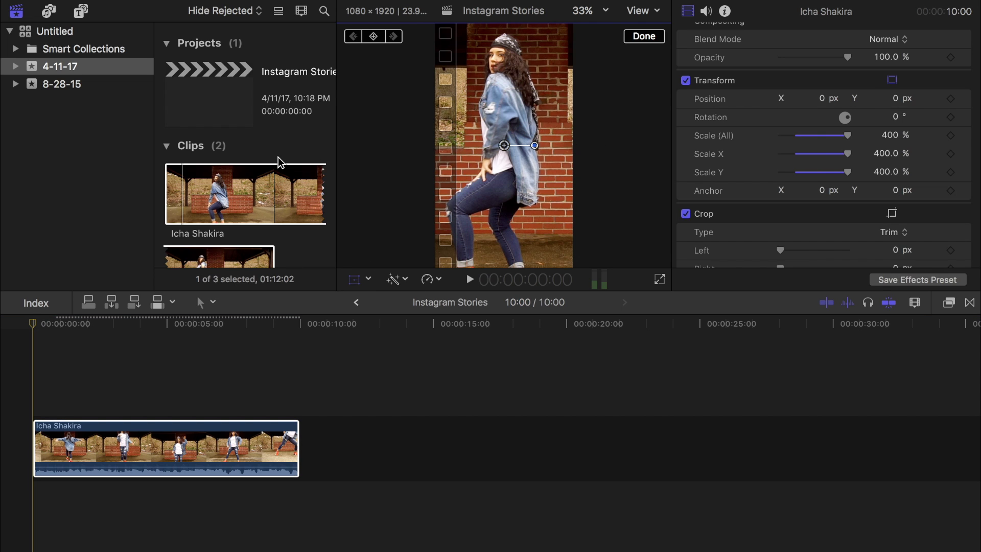
{"action": "left_click_drag", "start_coordinate": [31, 324], "coordinate": [309, 365]}
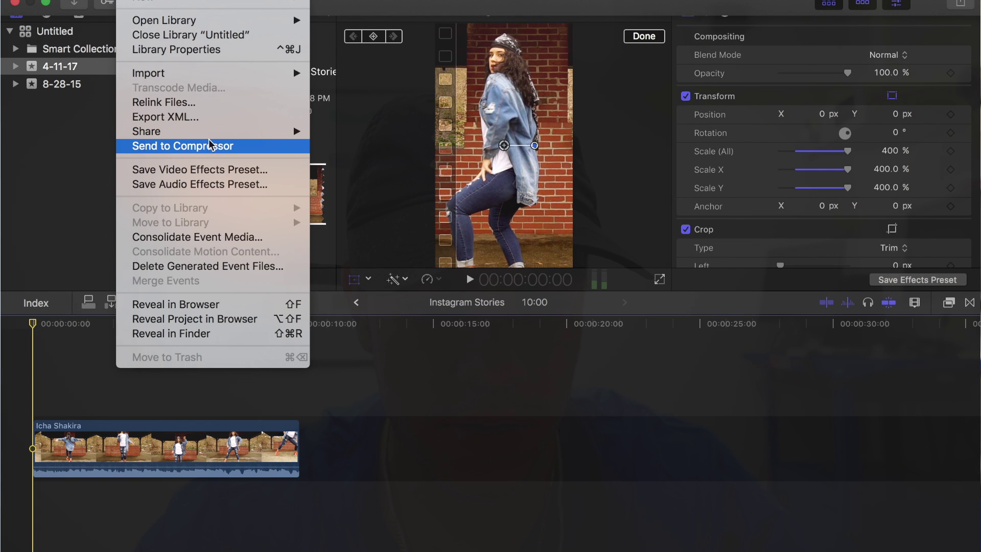
Export a master file named 'Instagram Stories 1' to the Desktop
{"action": "mouse_move", "coordinate": [225, 131]}
{"action": "left_click", "coordinate": [438, 149]}
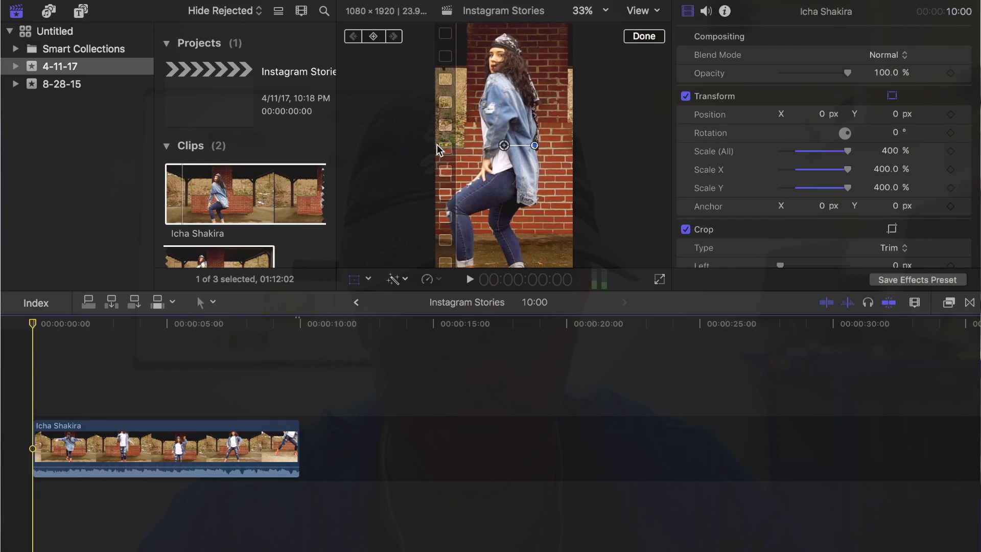
{"action": "type", "text": "1"}
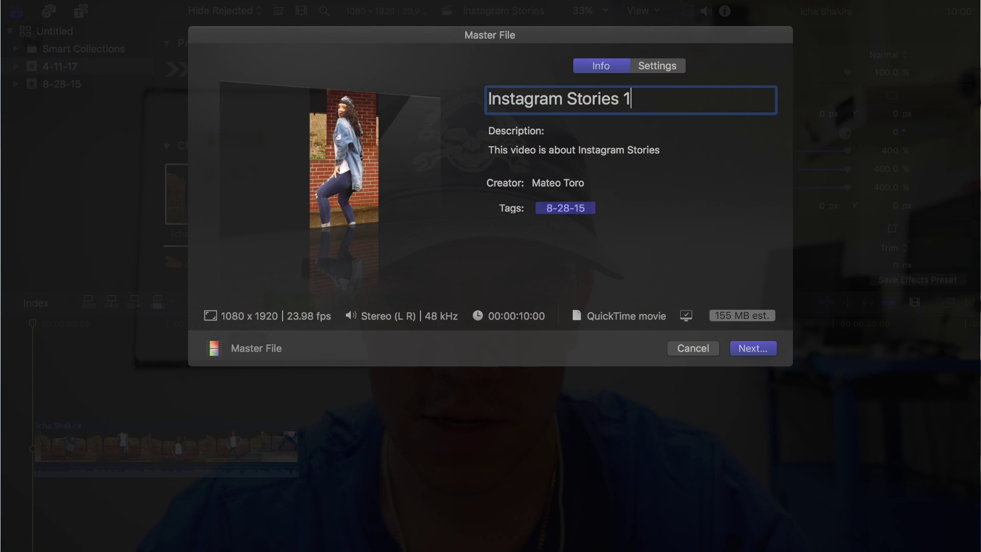
{"action": "left_click", "coordinate": [769, 350]}
{"action": "left_click", "coordinate": [276, 218]}
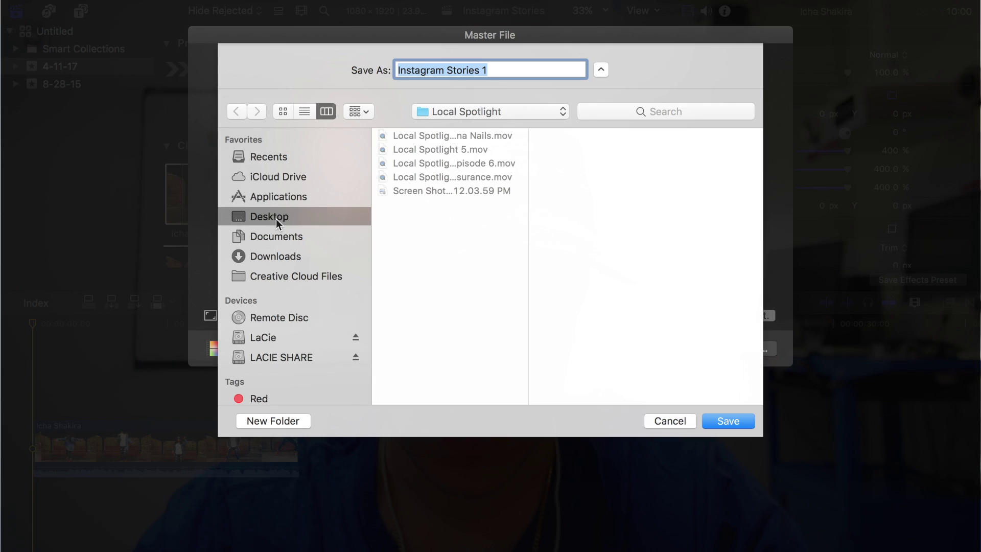
{"action": "left_click", "coordinate": [725, 421]}
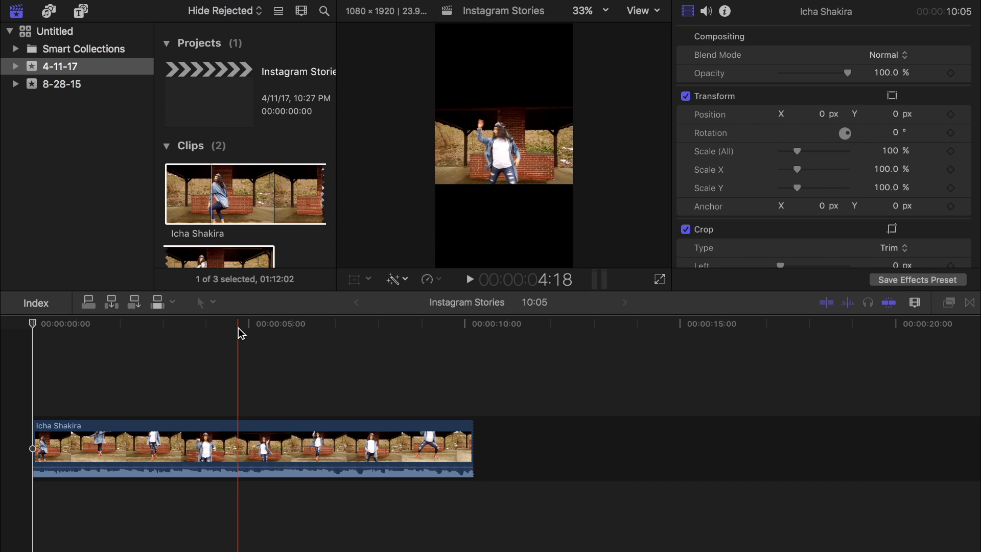
Replace the old timeline clip with the Do It Right Music Video
{"action": "left_click", "coordinate": [340, 432]}
{"action": "key", "text": "Delete"}
{"action": "scroll", "coordinate": [246, 185], "scroll_direction": "down", "scroll_amount": 10}
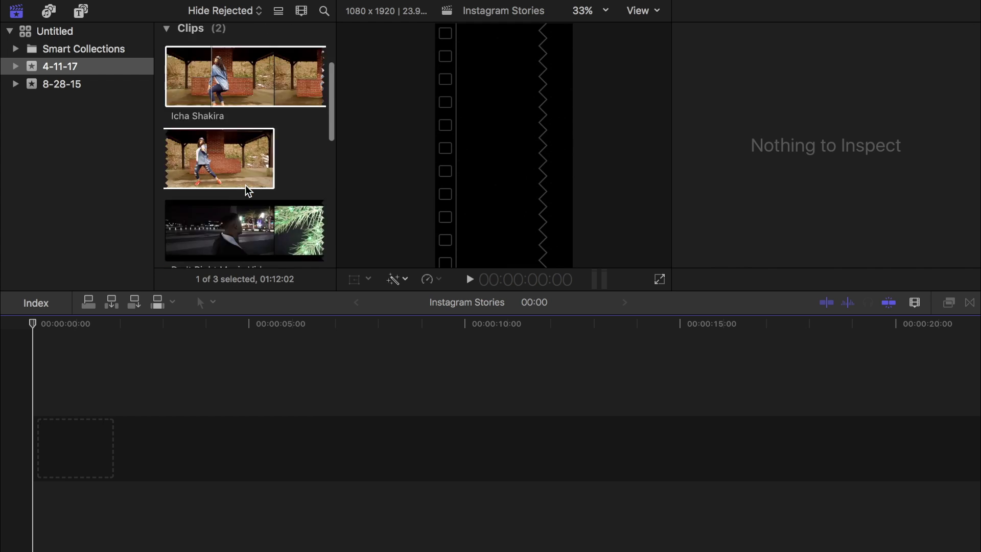
{"action": "left_click", "coordinate": [193, 97]}
{"action": "left_click_drag", "start_coordinate": [193, 96], "coordinate": [130, 460]}
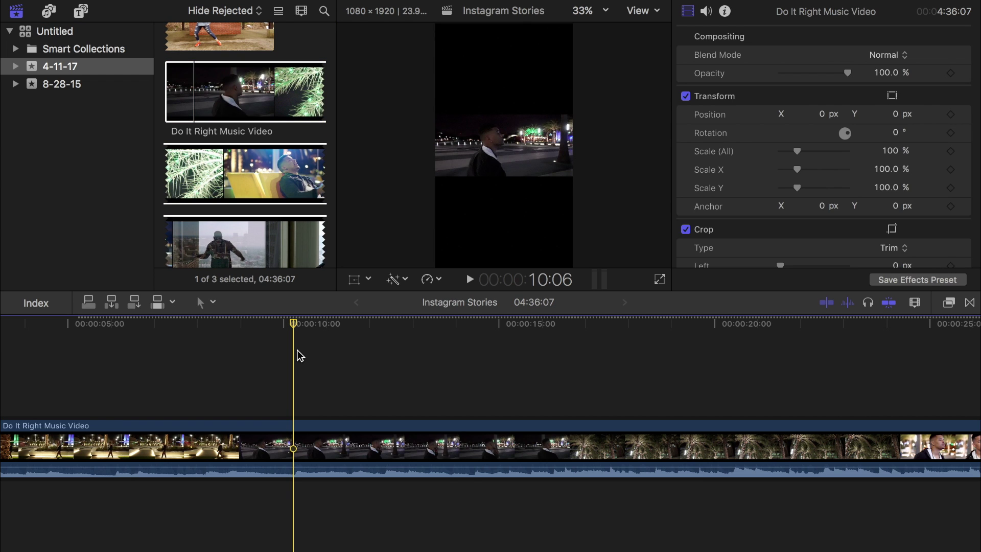
Cut the clip at about 10 and 15 seconds, keeping only the middle section
{"action": "key", "text": "b"}
{"action": "left_click", "coordinate": [294, 446]}
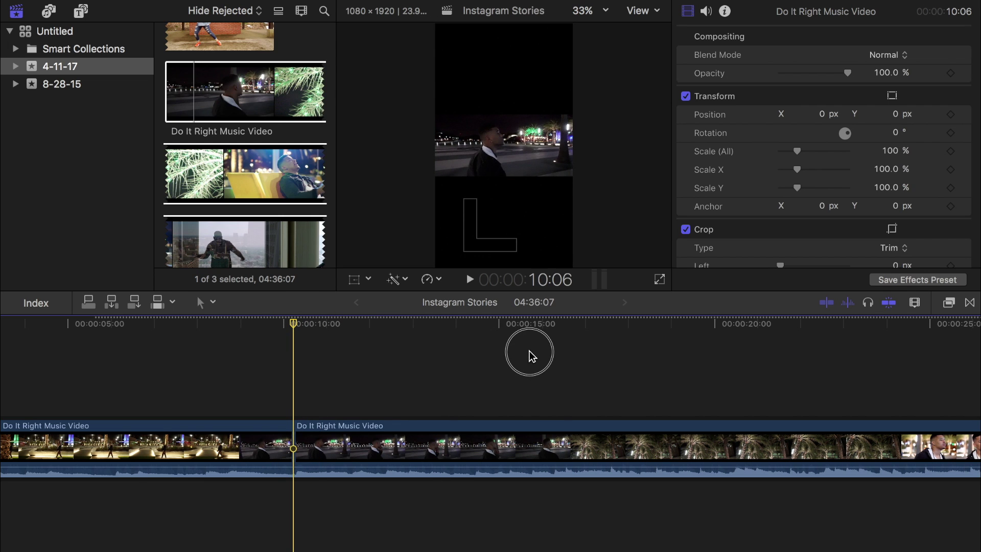
{"action": "left_click", "coordinate": [514, 323]}
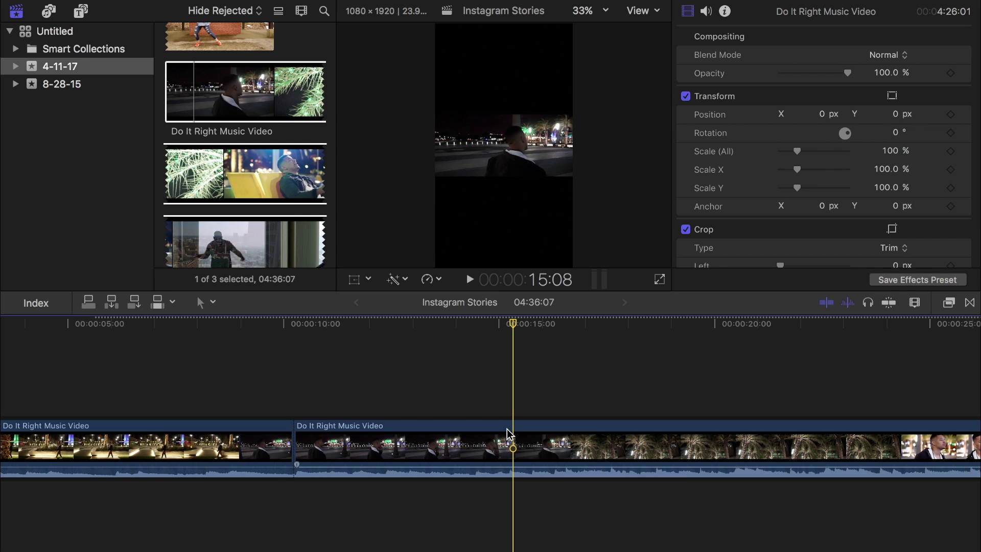
{"action": "key", "text": "s"}
{"action": "key", "text": "super+b"}
{"action": "left_click", "coordinate": [574, 447]}
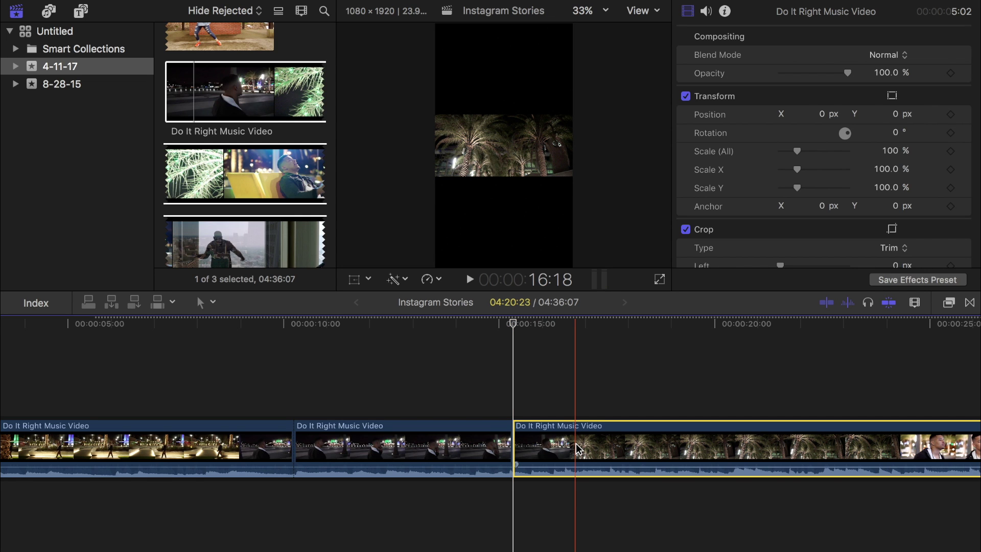
{"action": "key", "text": "Delete"}
{"action": "left_click", "coordinate": [136, 445]}
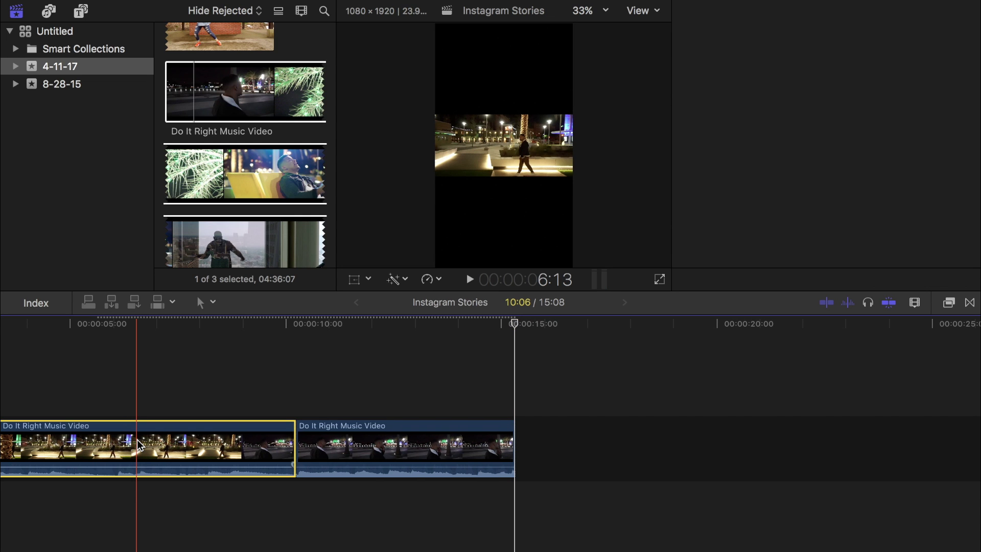
{"action": "key", "text": "Delete"}
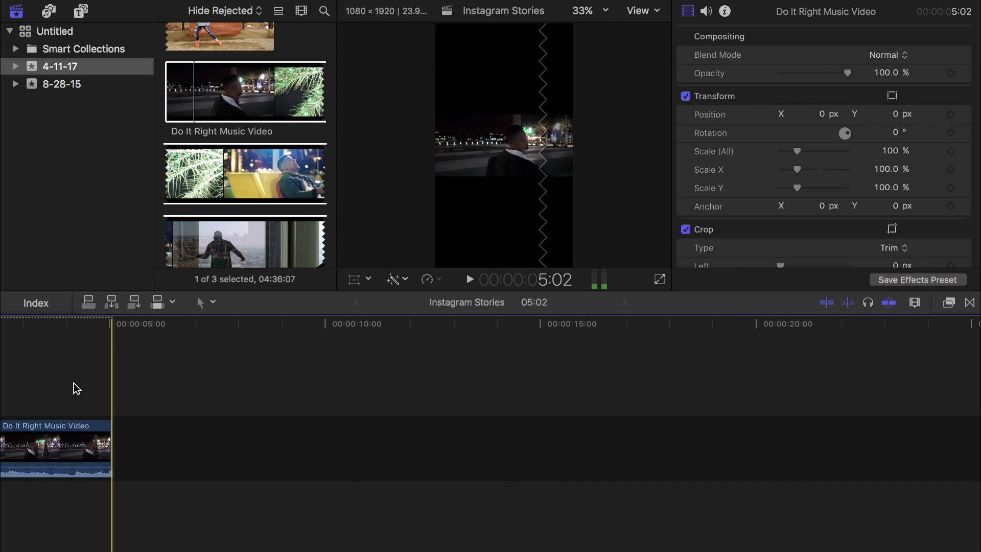
{"action": "key", "text": "Home"}
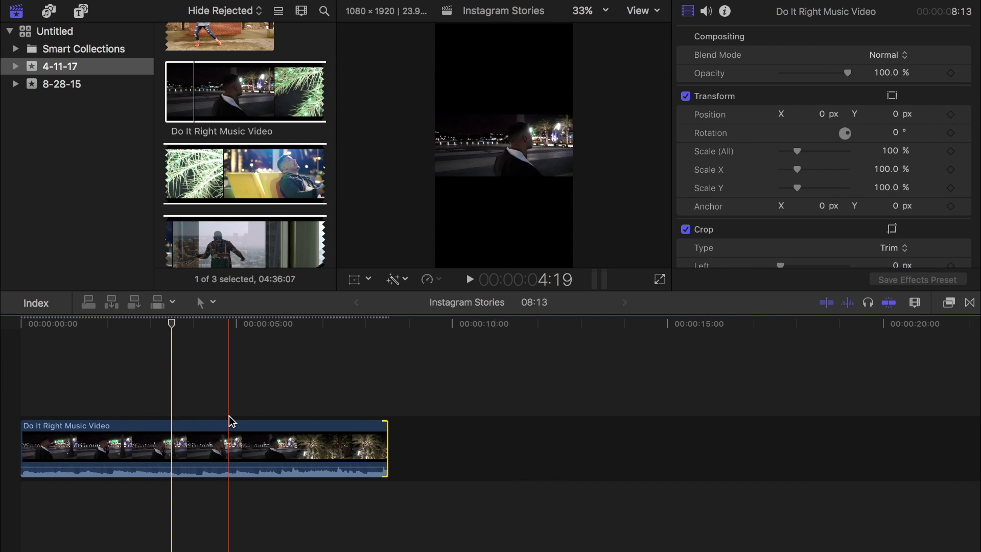
Scale the Do It Right clip to 400% and shift it left in the frame
{"action": "left_click", "coordinate": [229, 417]}
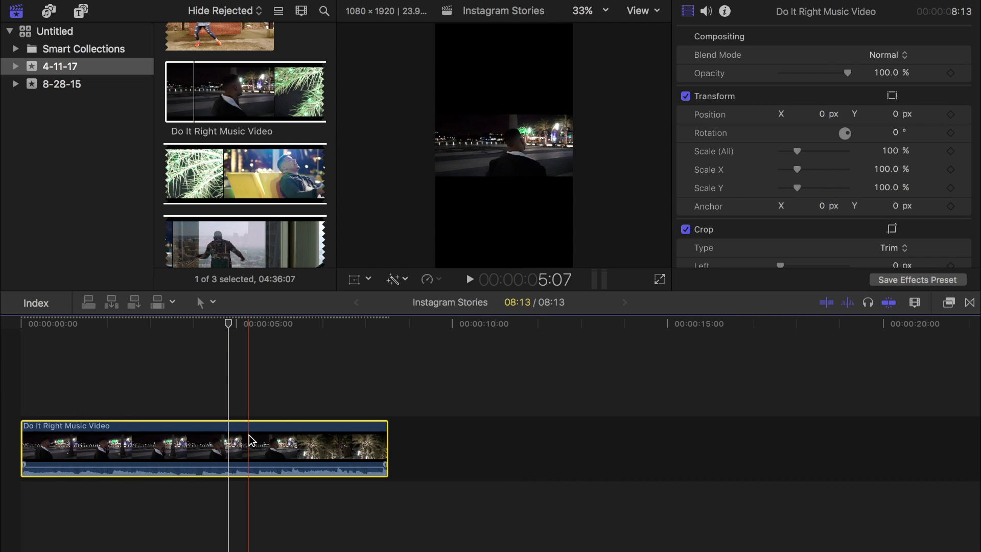
{"action": "left_click", "coordinate": [804, 154]}
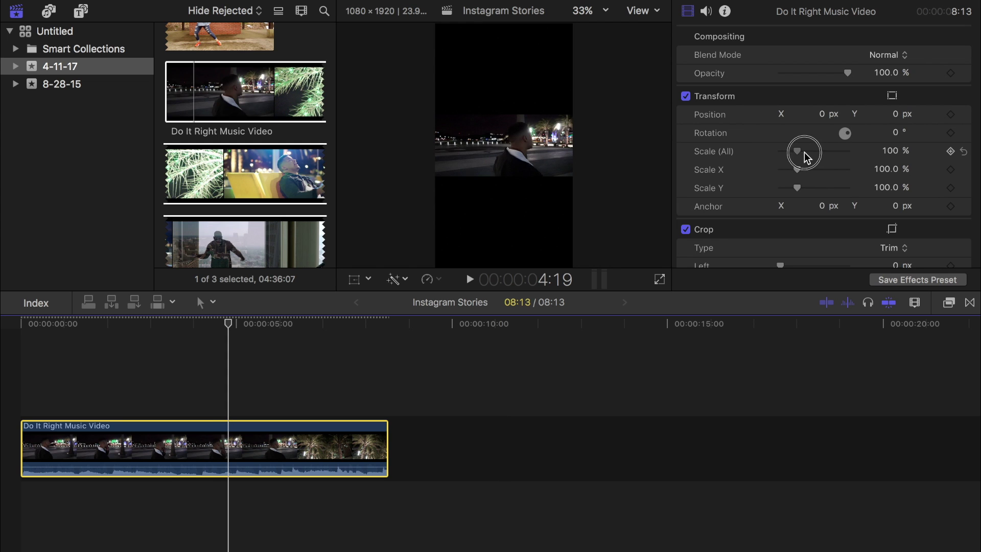
{"action": "left_click_drag", "start_coordinate": [804, 155], "coordinate": [919, 157]}
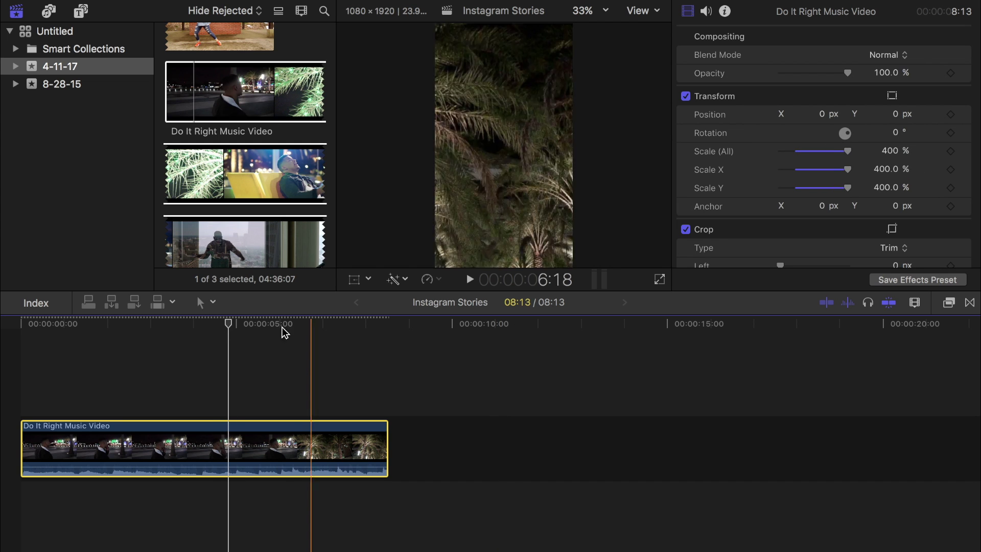
{"action": "left_click_drag", "start_coordinate": [225, 324], "coordinate": [274, 347]}
{"action": "left_click", "coordinate": [354, 279]}
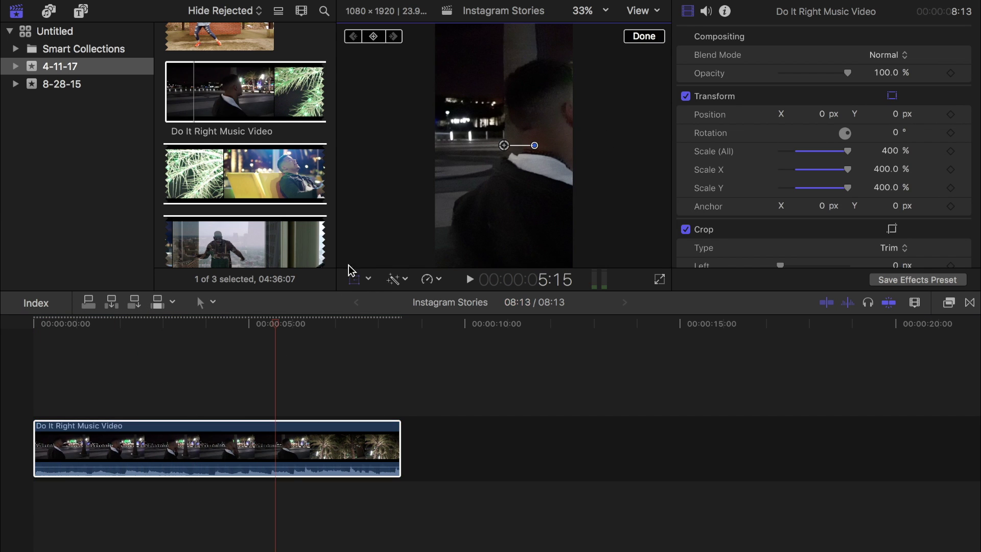
{"action": "left_click_drag", "start_coordinate": [504, 147], "coordinate": [471, 148]}
Play the edit back from the start, then play the exported master file
{"action": "left_click", "coordinate": [11, 363]}
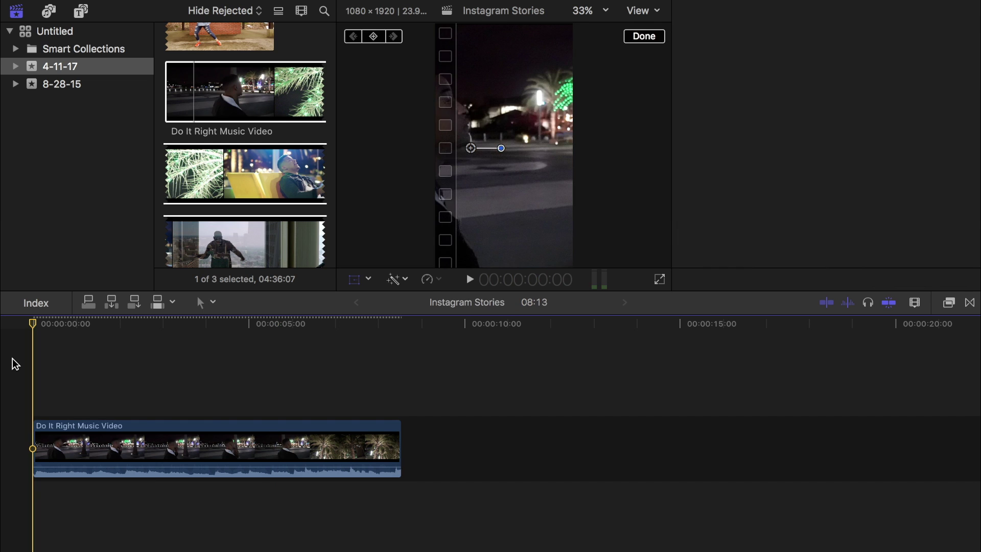
{"action": "key", "text": "space"}
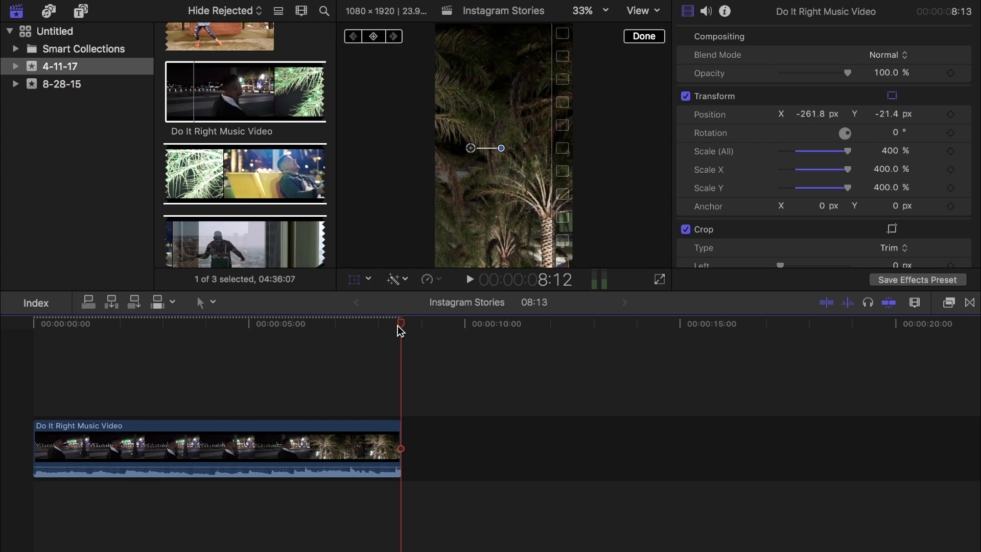
{"action": "left_click", "coordinate": [218, 335]}
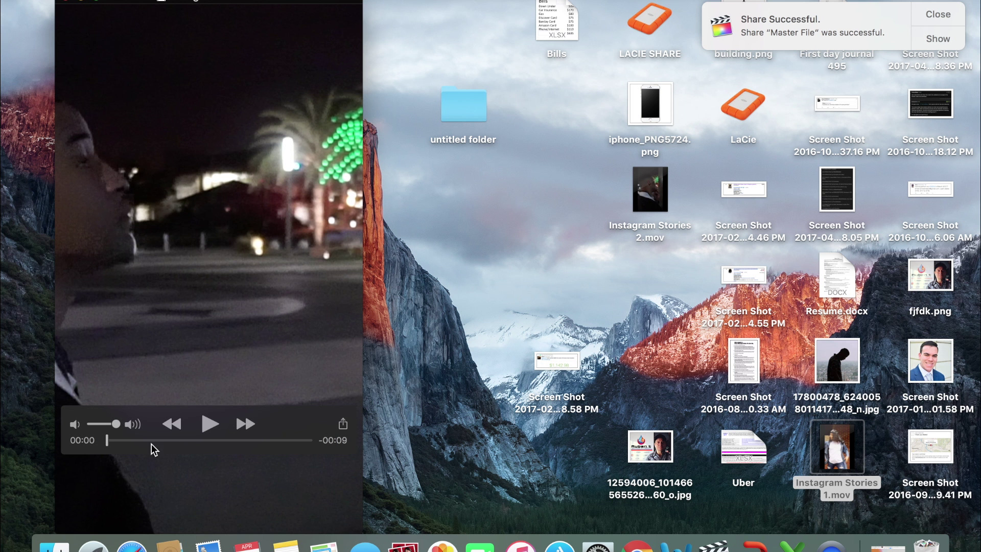
{"action": "left_click", "coordinate": [207, 423]}
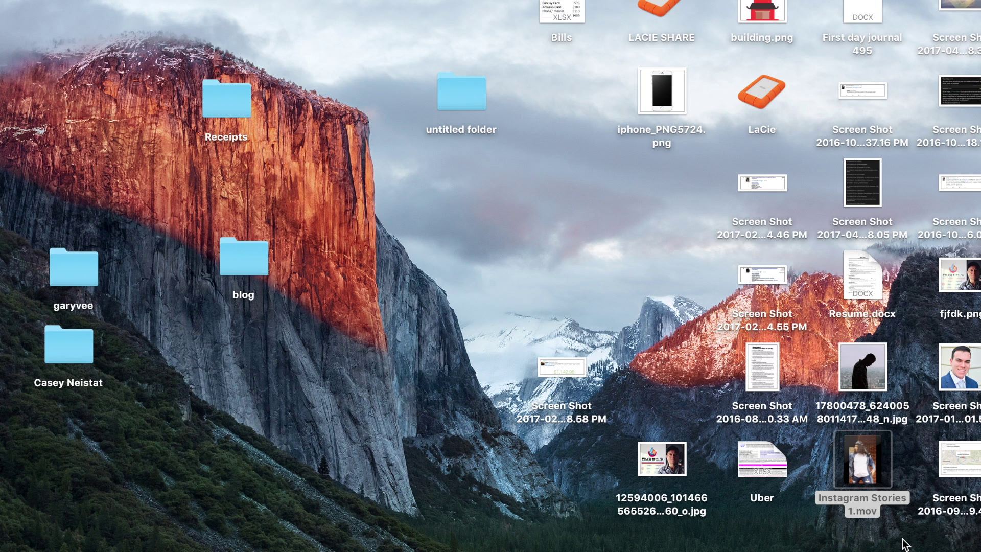
AirDrop Instagram Stories 1.mov from the Desktop to the nearby iPhone
{"action": "right_click", "coordinate": [859, 483]}
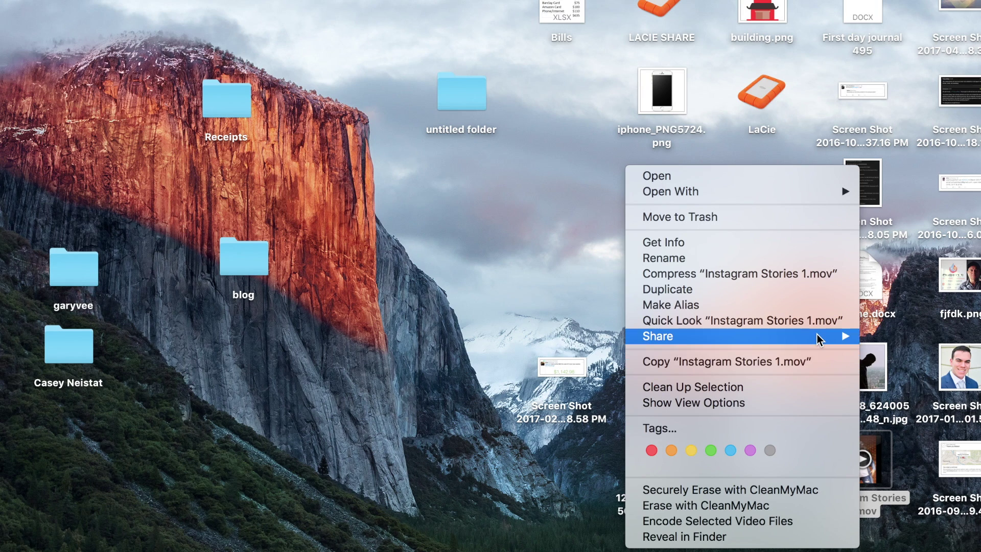
{"action": "mouse_move", "coordinate": [824, 336]}
{"action": "left_click", "coordinate": [920, 374]}
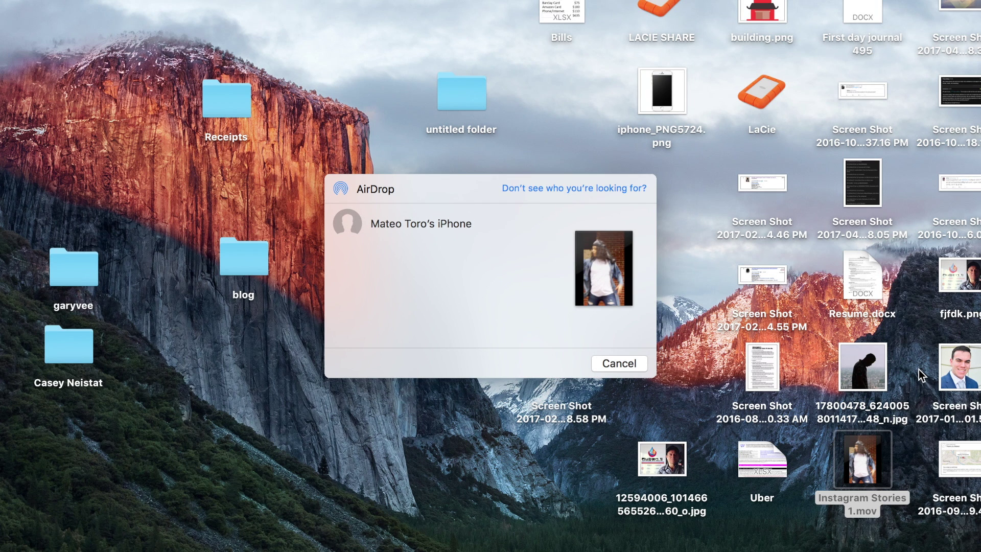
{"action": "left_click", "coordinate": [407, 223]}
{"action": "left_click", "coordinate": [624, 363]}
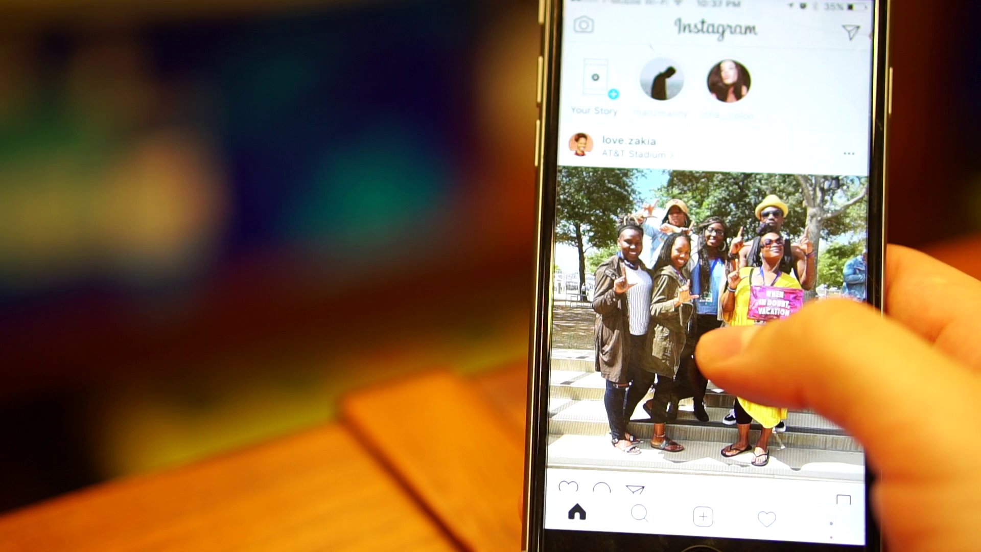
Open the Instagram story camera and choose the 0:09 night street clip
{"action": "left_click_drag", "start_coordinate": [690, 317], "coordinate": [821, 307]}
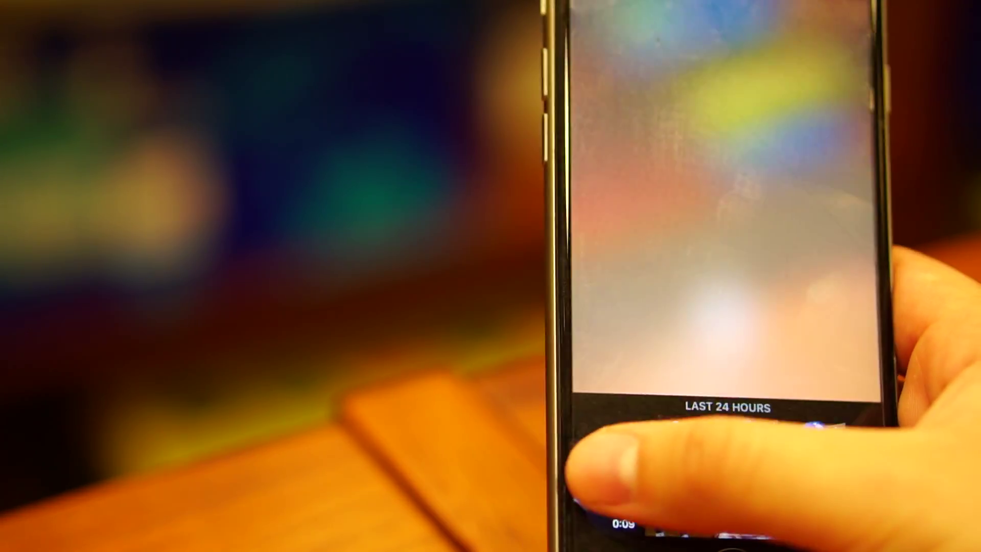
{"action": "left_click", "coordinate": [587, 486]}
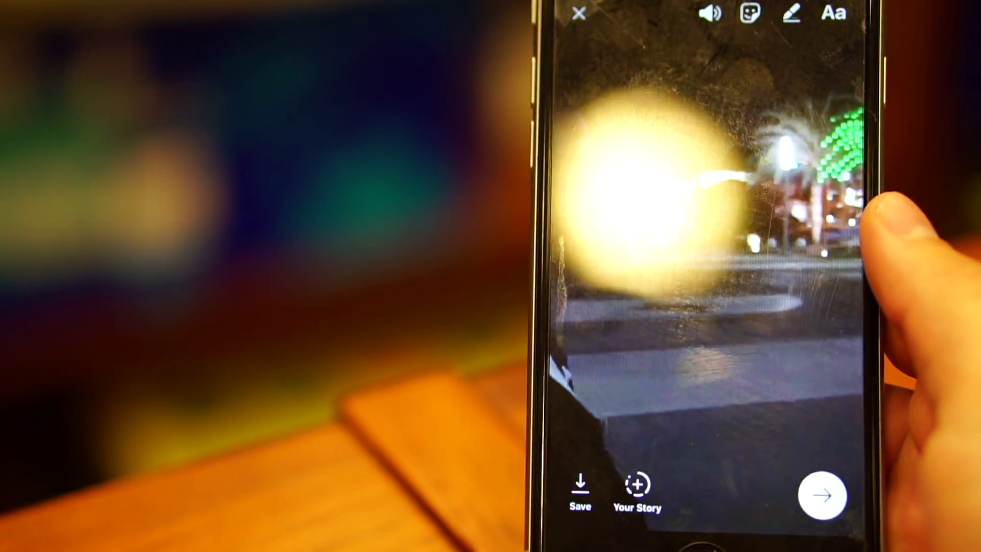